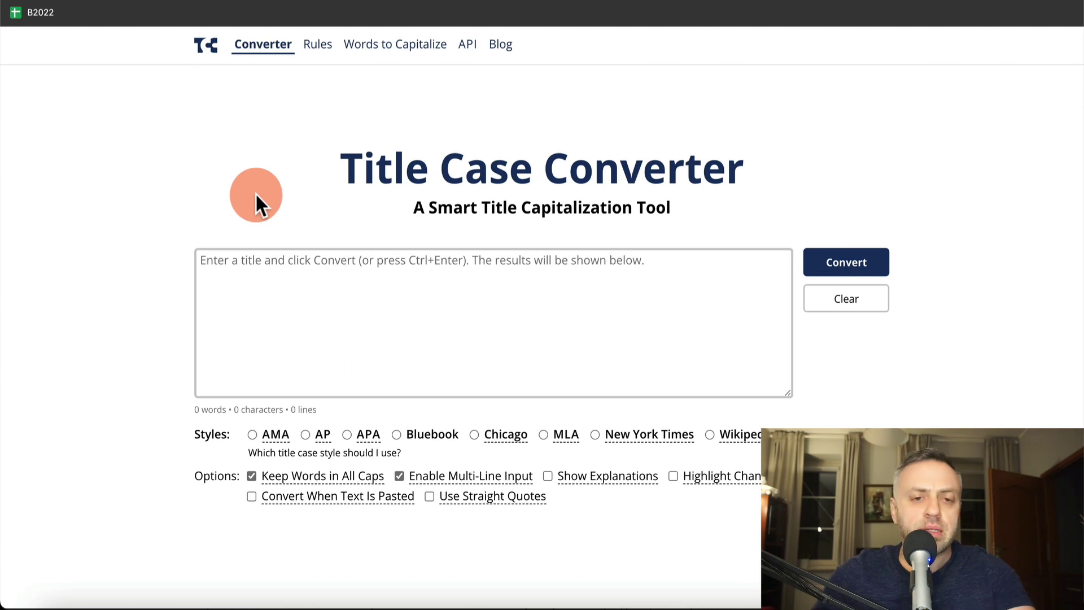
Switch to Similarweb, look up titlecaseconverter.com and examine its traffic figures and the total visits of the last three months
key("XF86MonBrightnessUp")
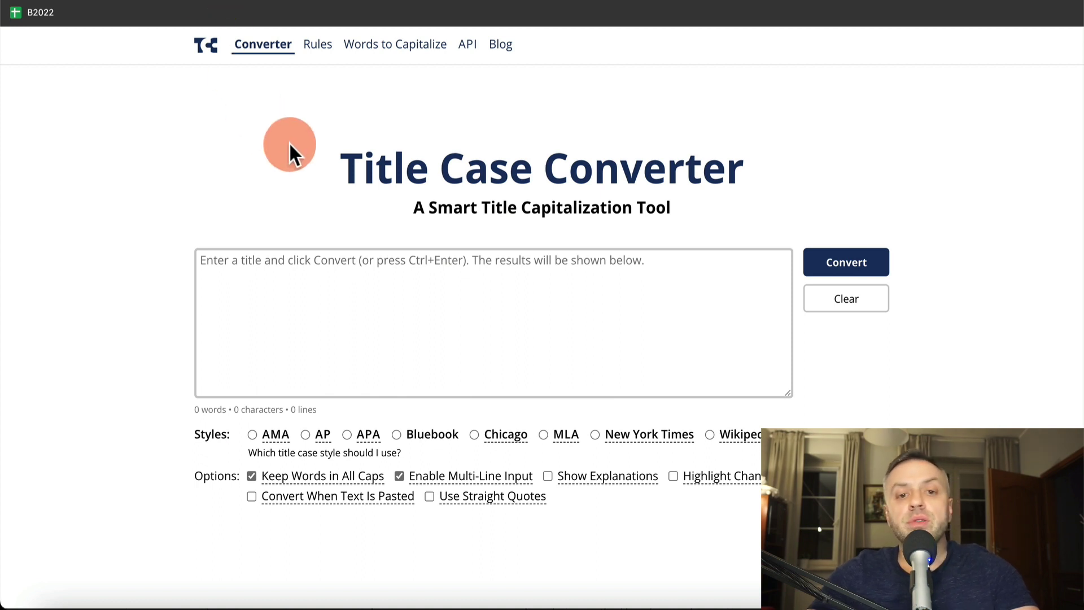
key("Tab")
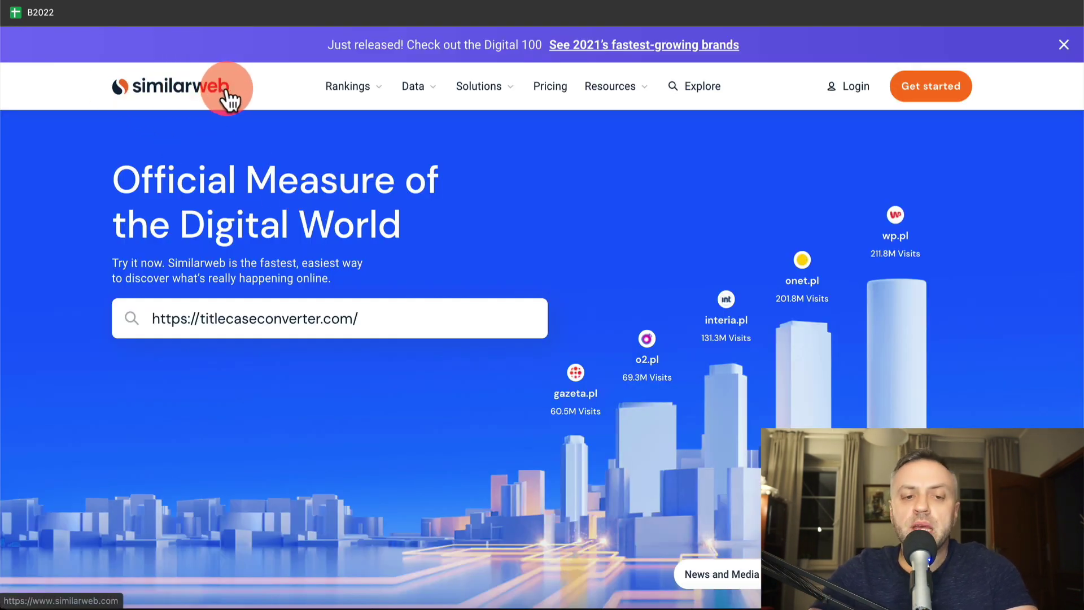
left_click(284, 318)
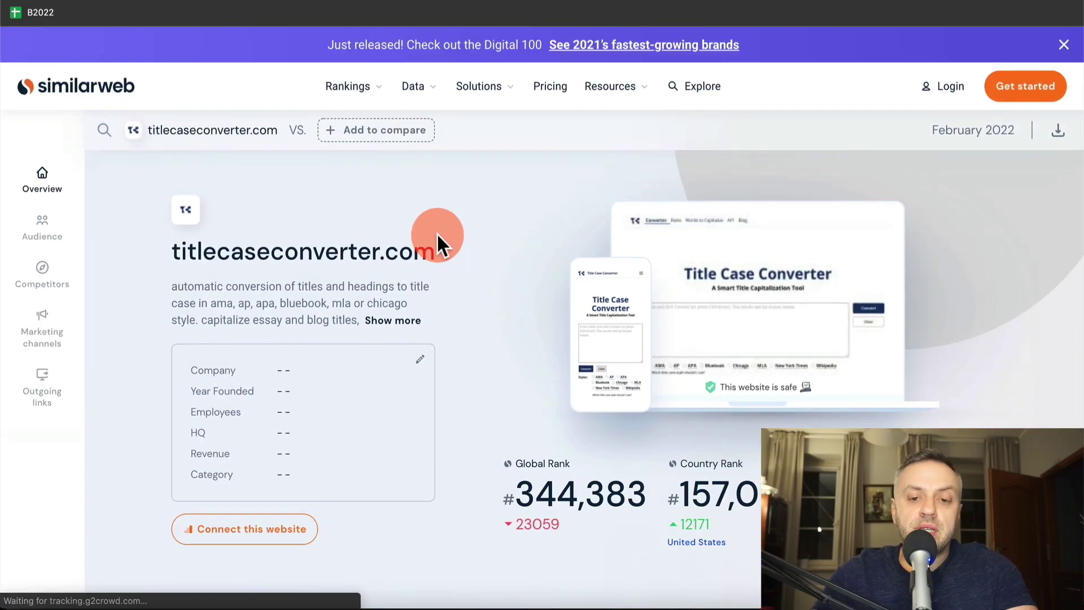
scroll(541, 291, "down", 5)
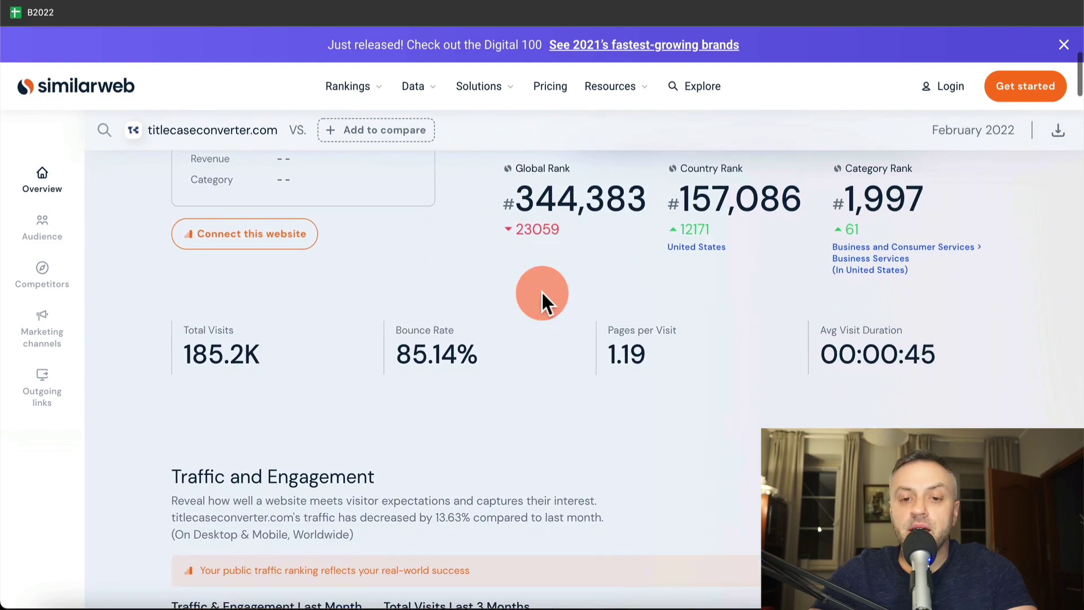
scroll(221, 339, "down", 9)
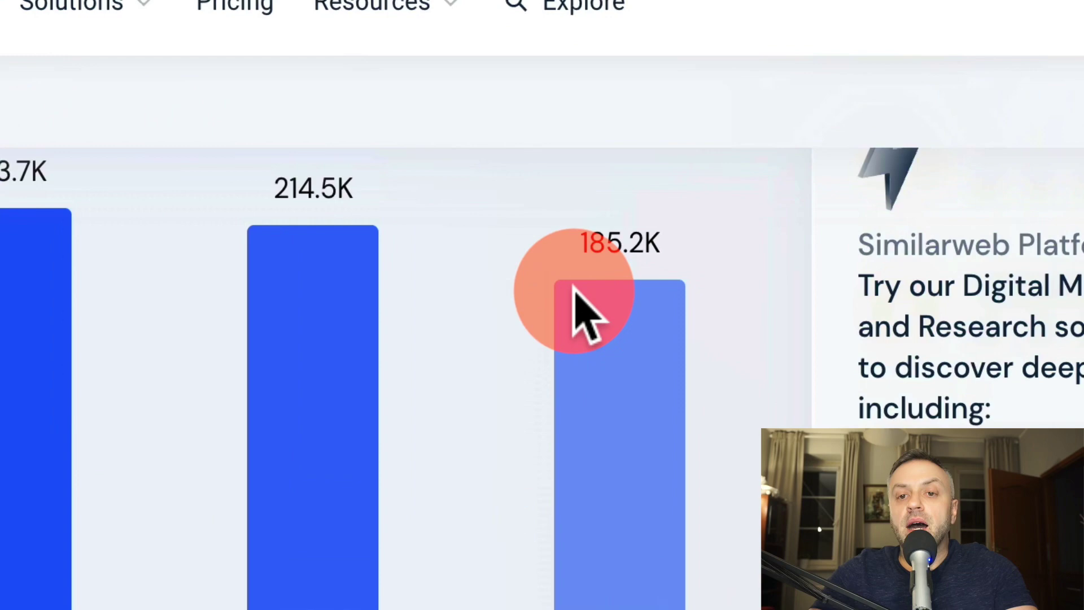
scroll(694, 224, "up", 1)
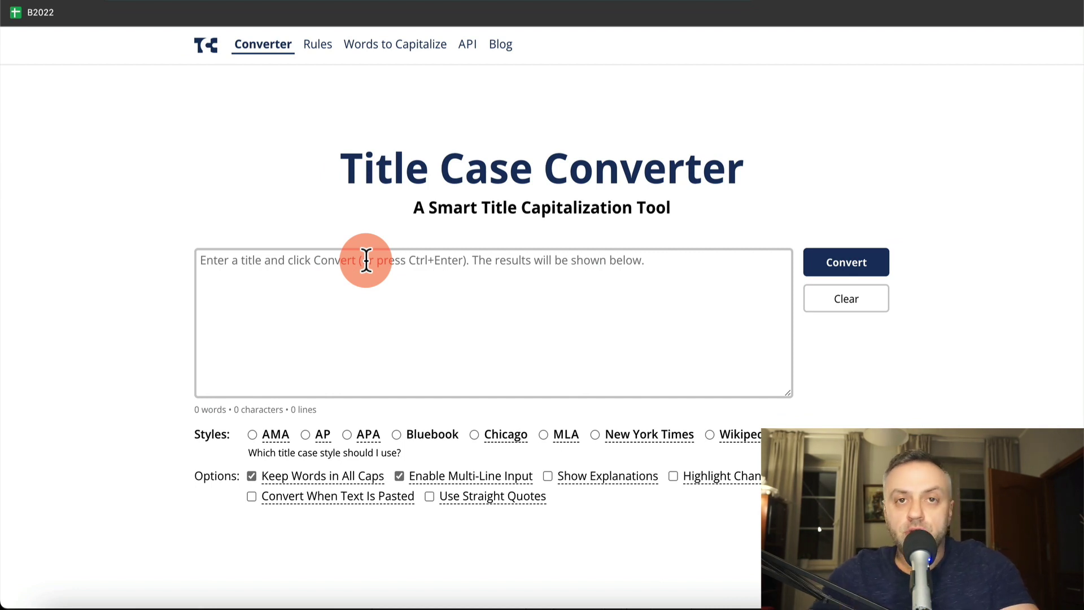
Enter "how to build learn nocode in 2022 - the best way" as the title in the Title Case Converter
left_click(408, 294)
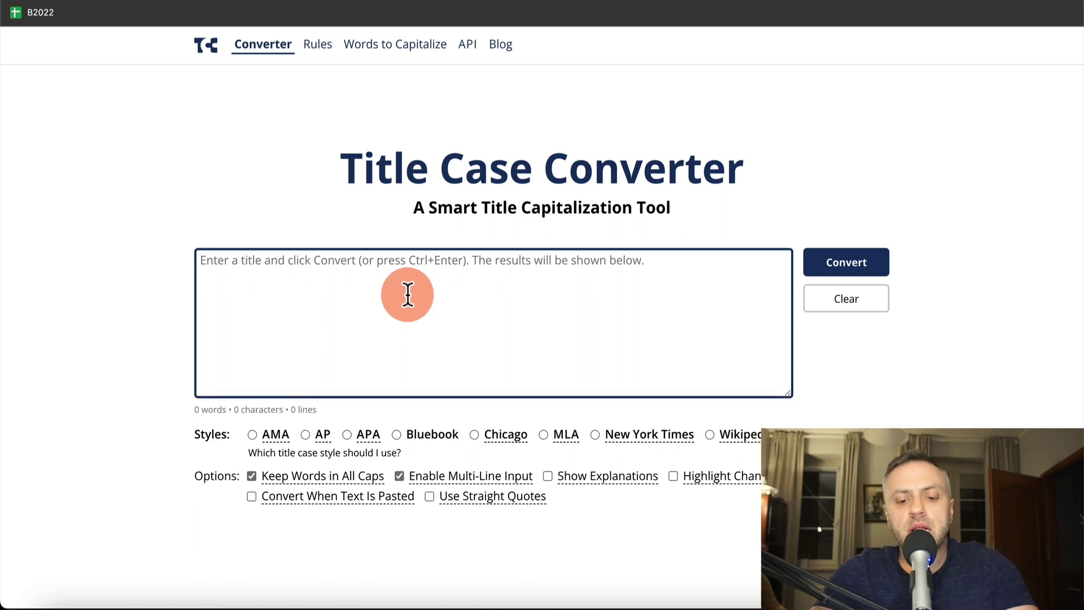
type("how to b")
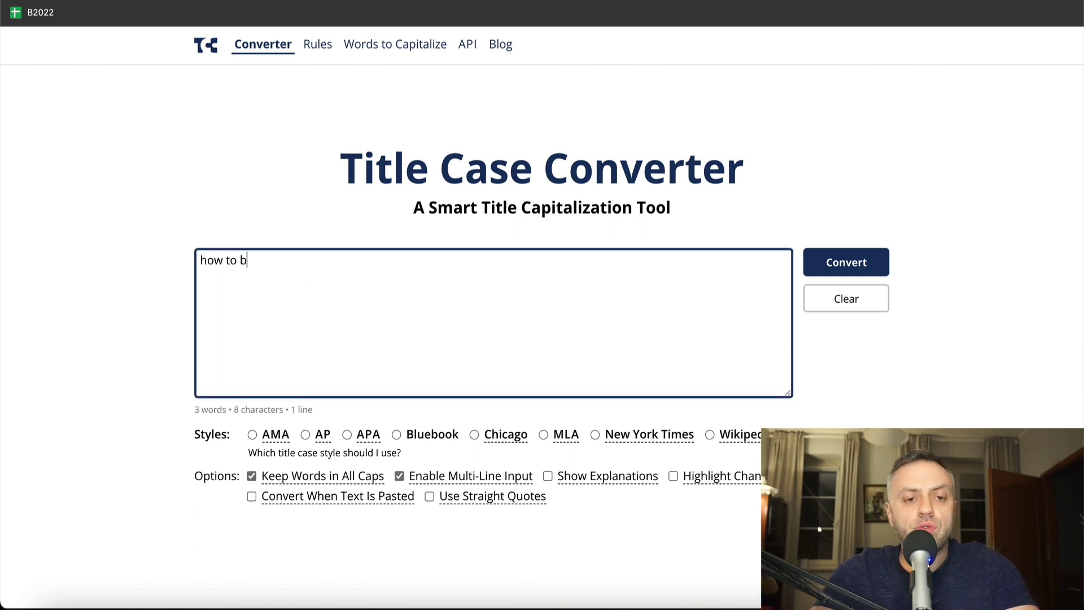
type("uild learn nocode")
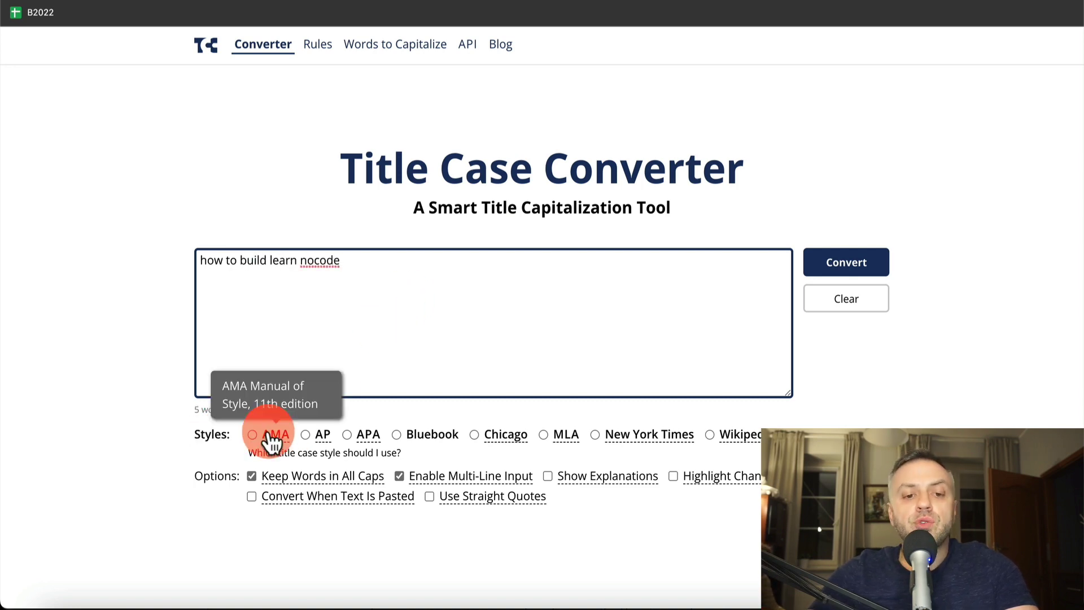
type(" in 2022")
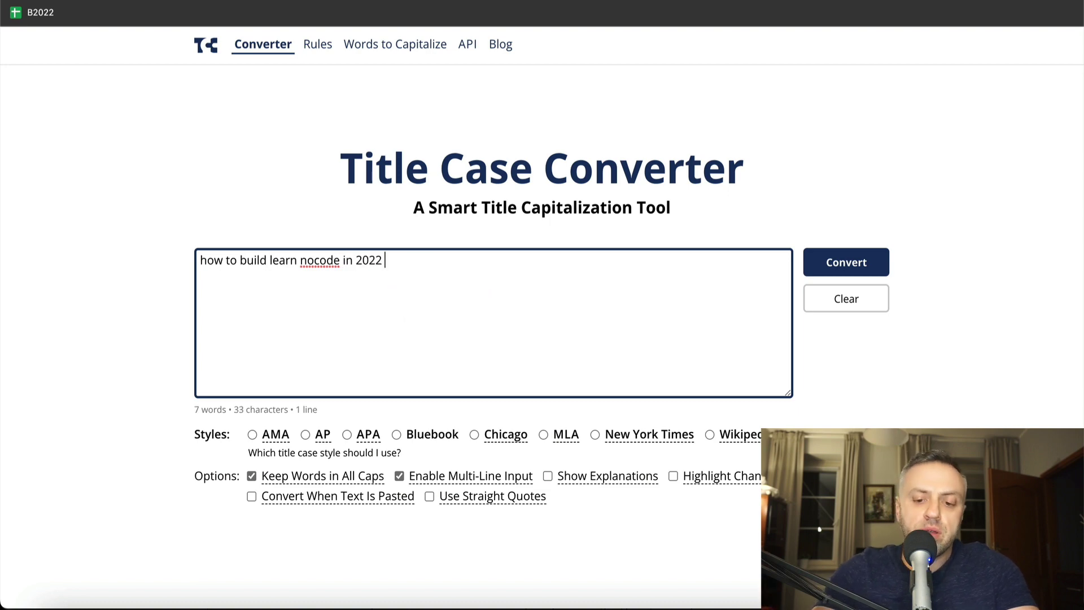
type(" - the best way")
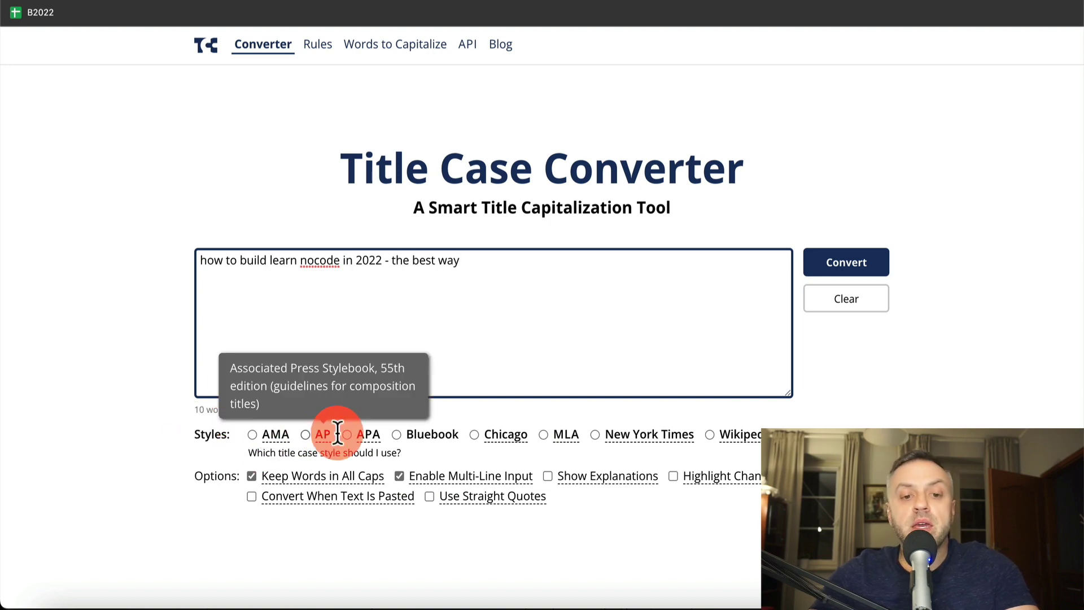
Choose the New York Times style and convert the entered title to title case
left_click(596, 433)
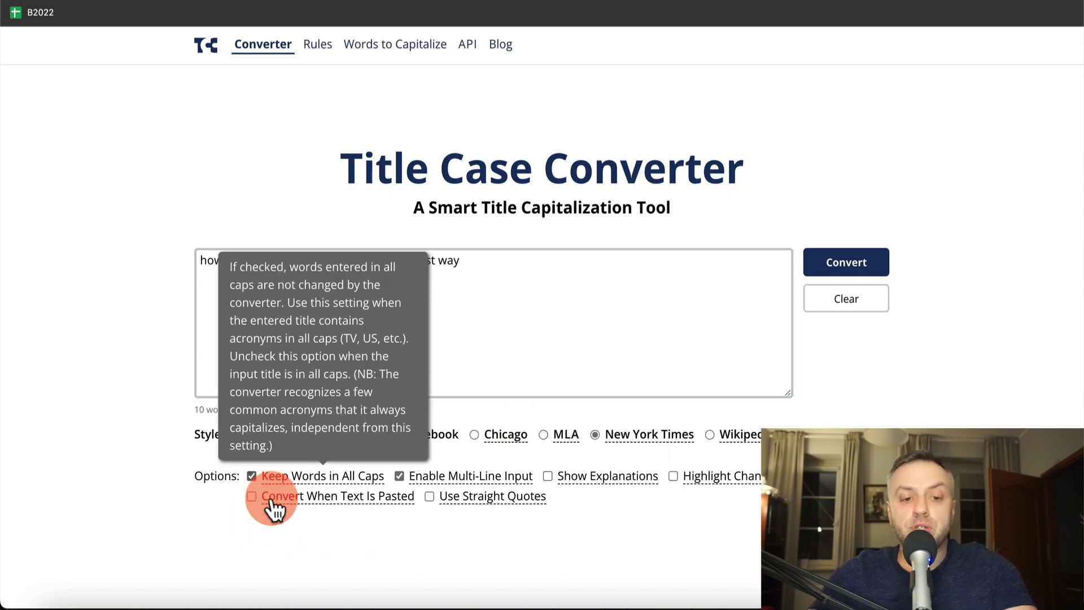
mouse_move(476, 483)
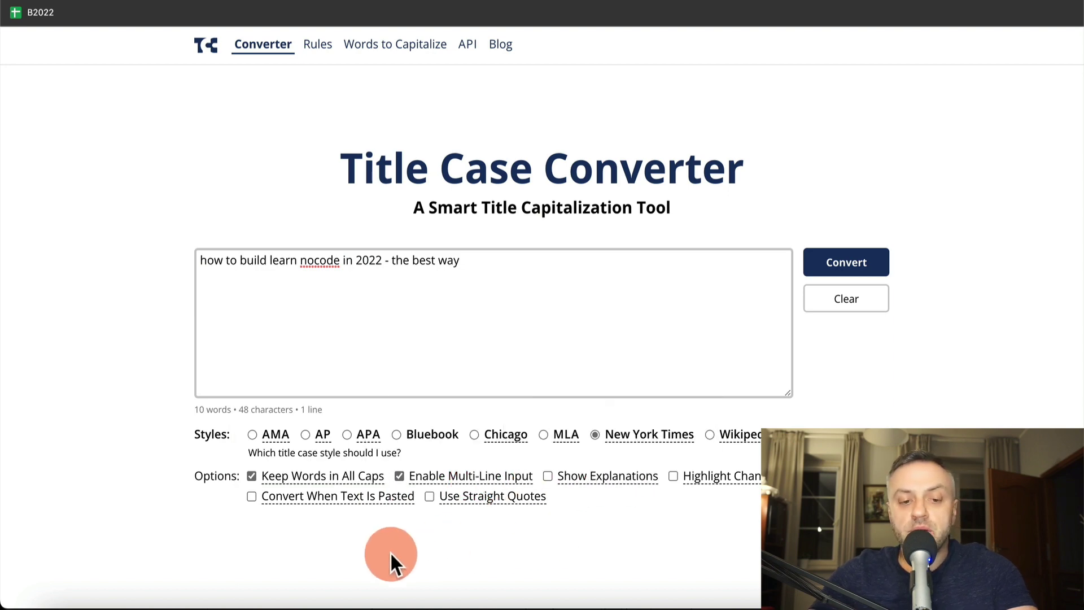
left_click(845, 266)
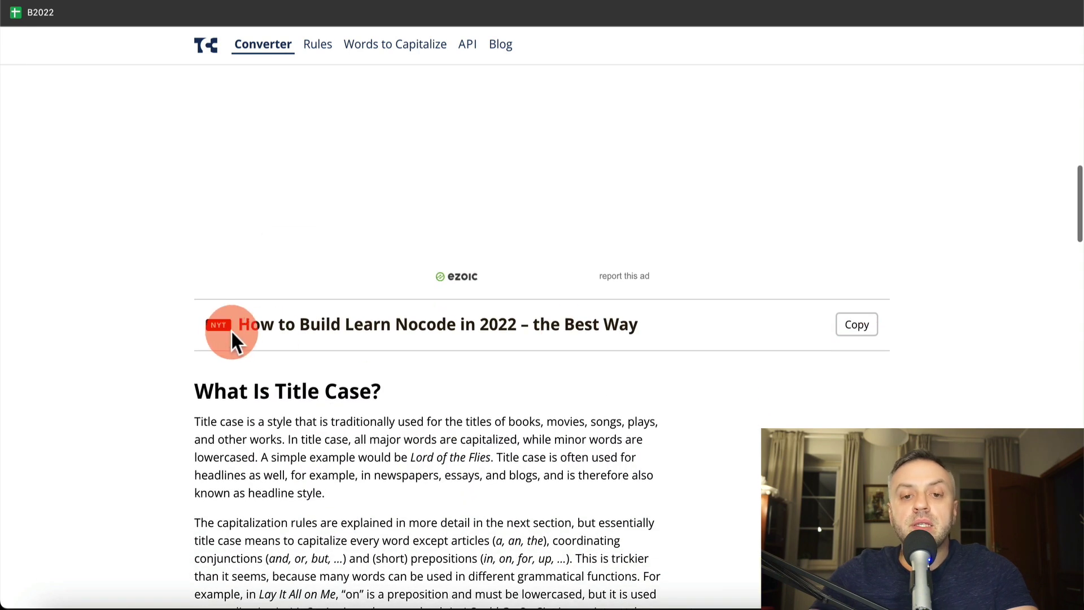
mouse_move(262, 338)
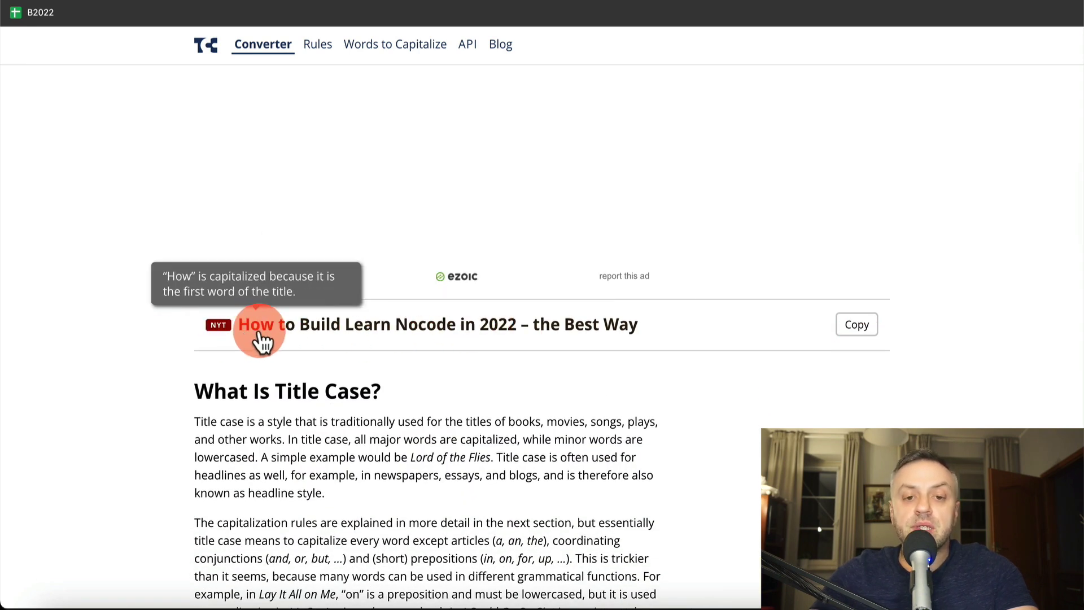
Copy the converted title and replace the original text in the title input with it
left_click(859, 326)
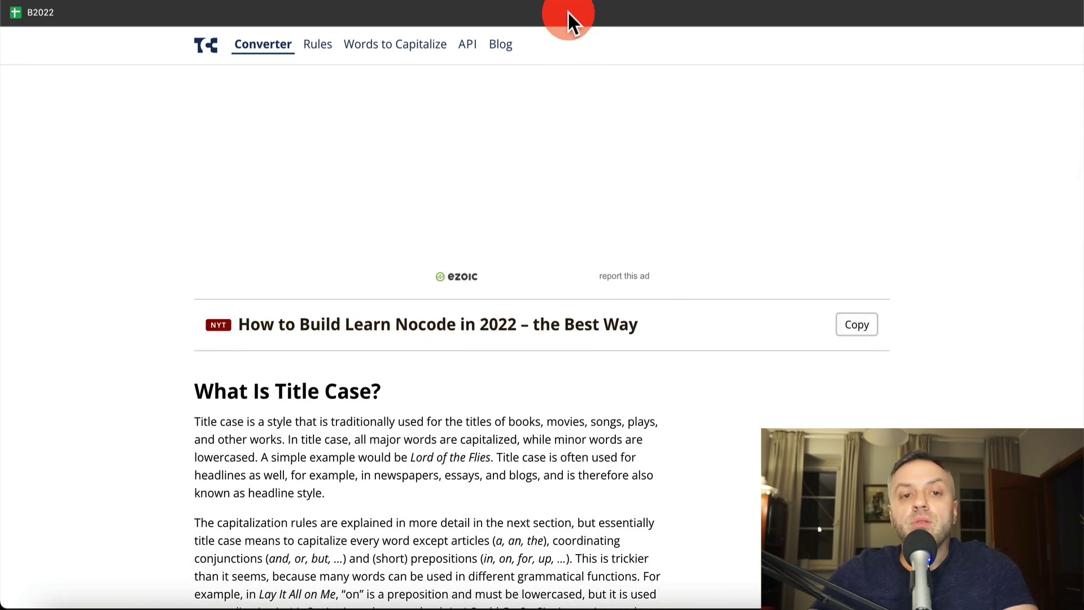
scroll(487, 181, "up", 10)
key("ctrl+a")
key("ctrl+v")
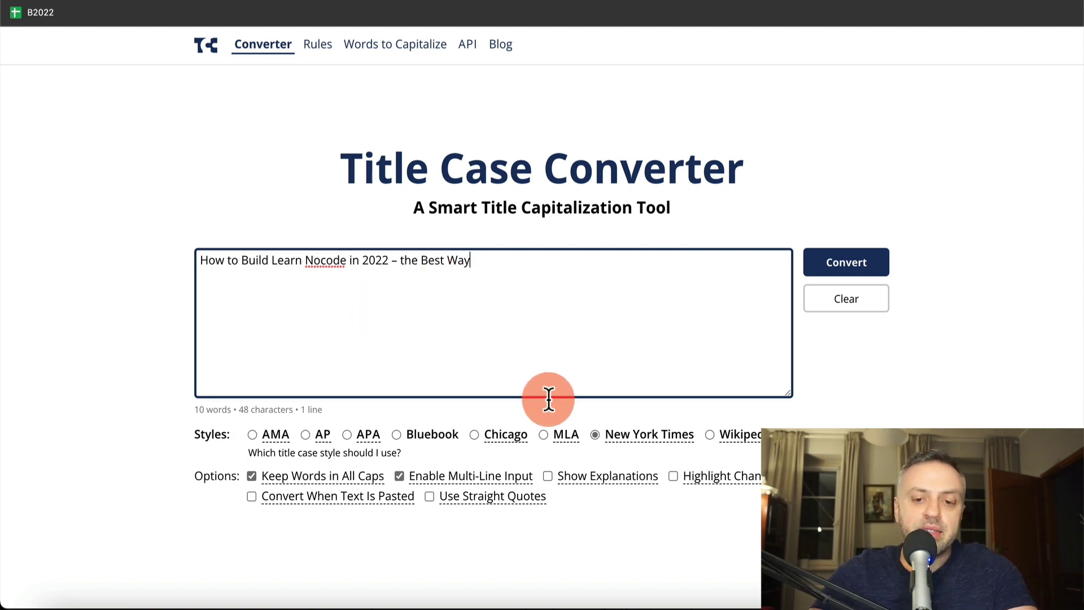
left_click(665, 445)
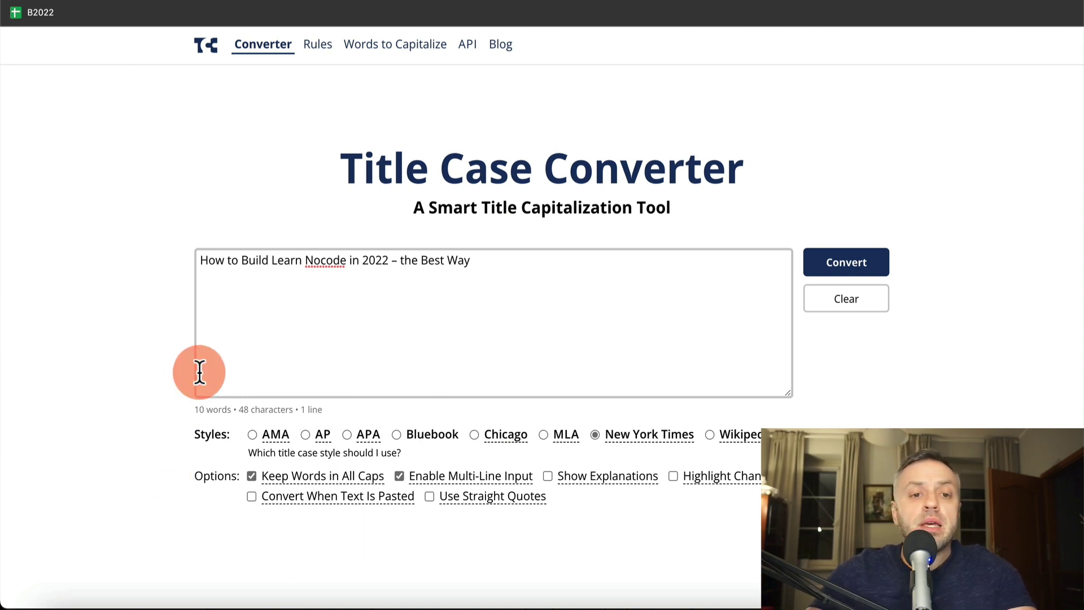
left_click(265, 317)
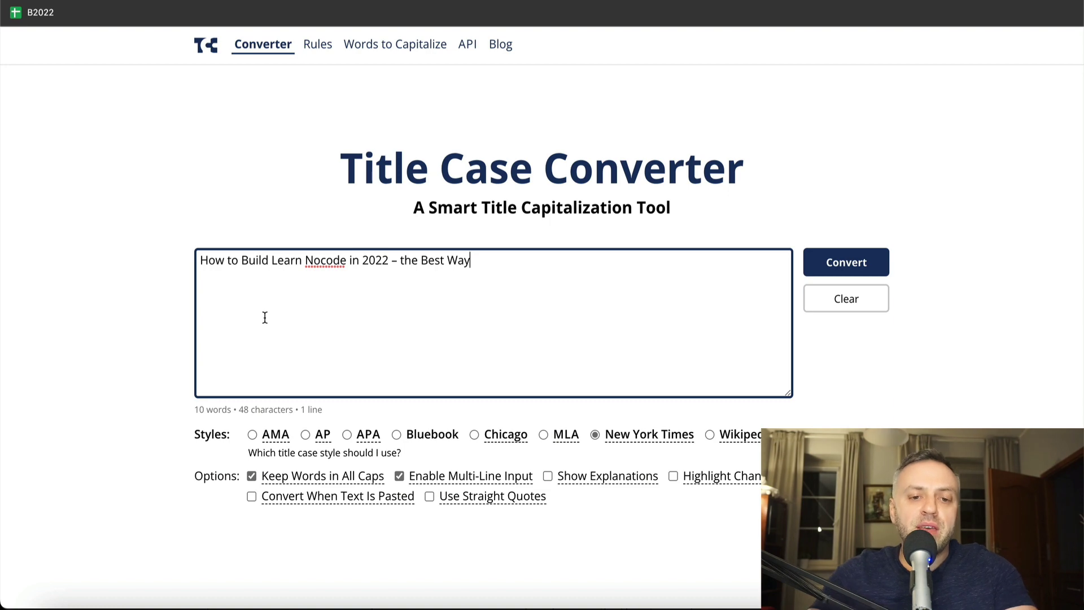
left_click(402, 346)
left_click(660, 437)
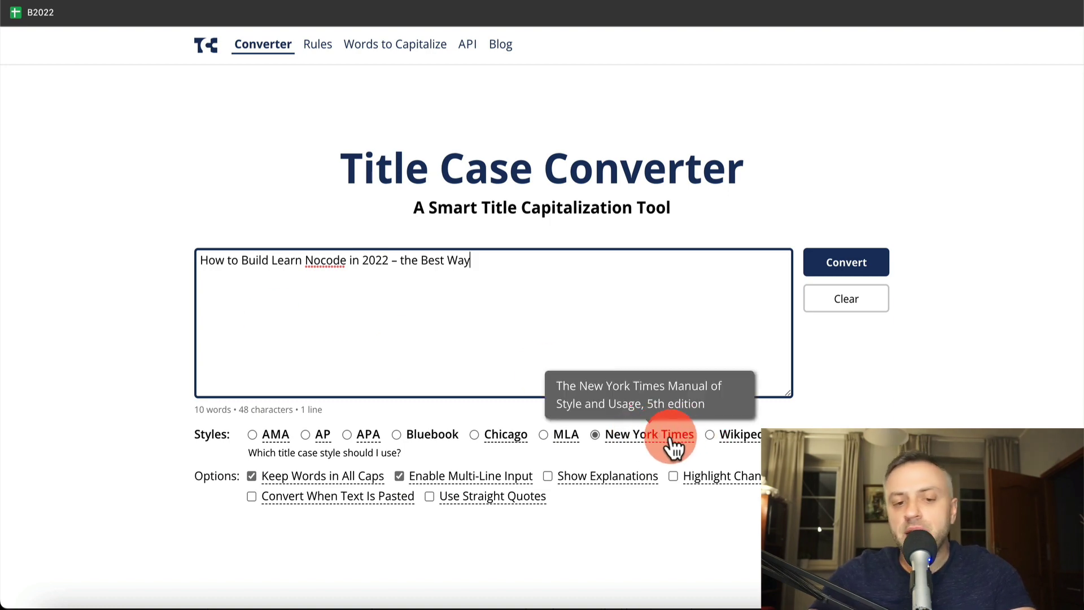
left_click(240, 435)
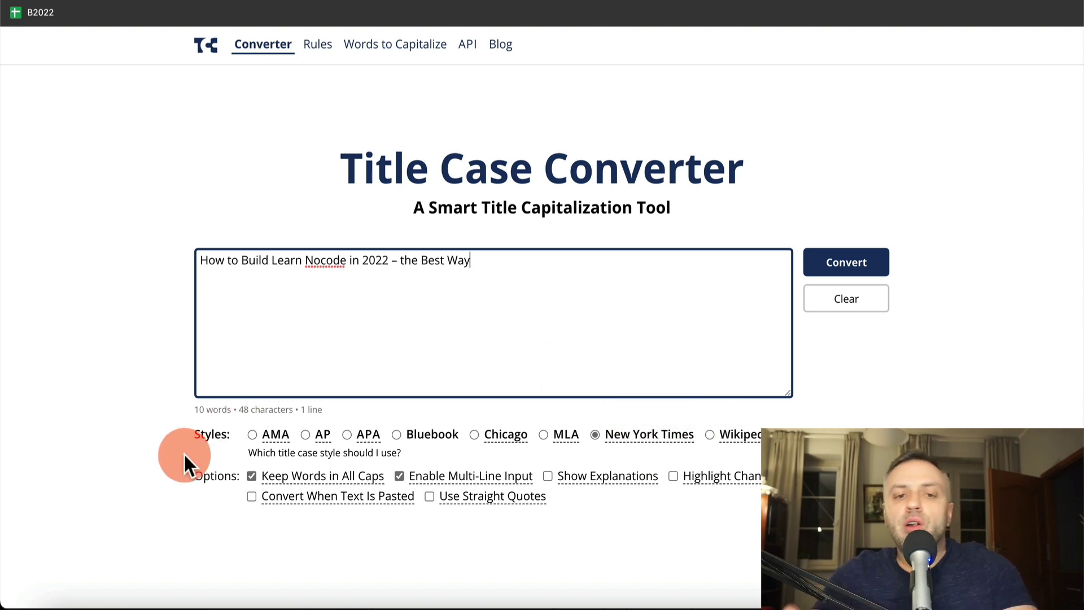
left_click(315, 81)
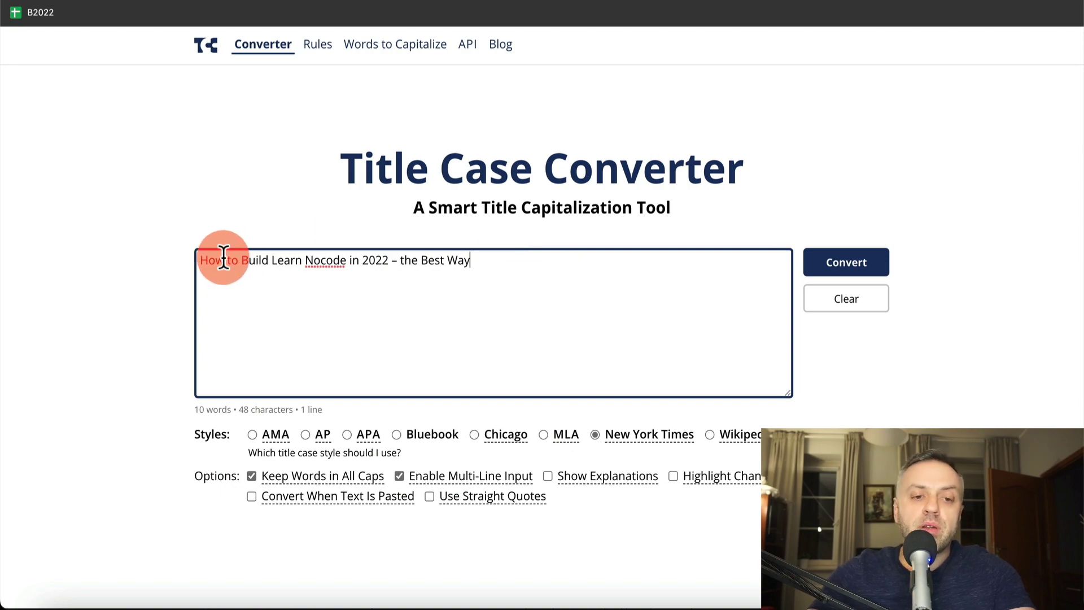
Examine the converted New York Times style title further down the page and compare it with the text in the input box
scroll(153, 353, "down", 8)
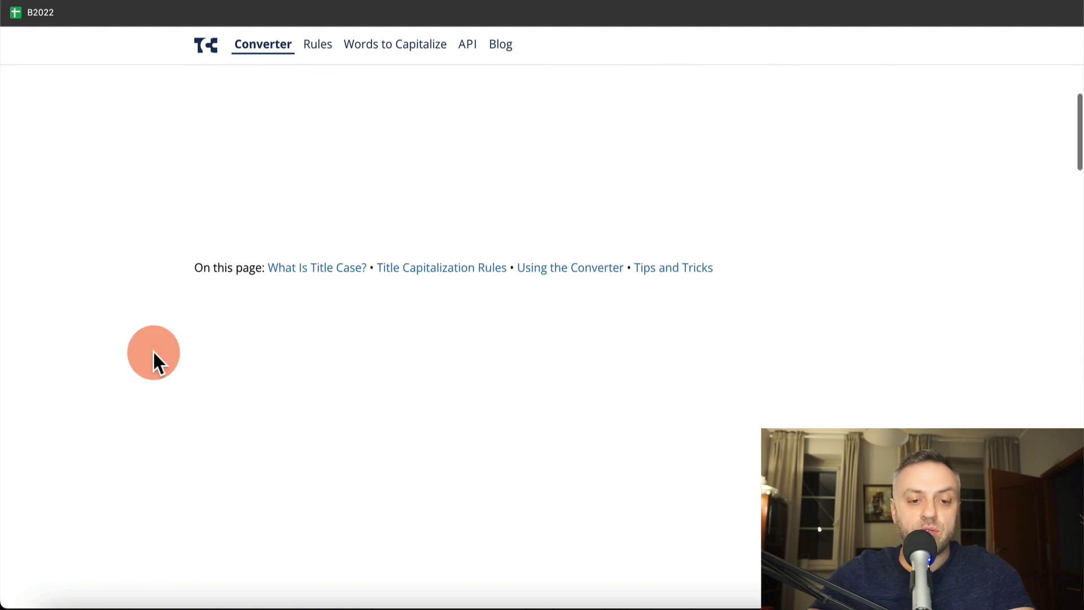
scroll(153, 362, "down", 5)
mouse_move(291, 281)
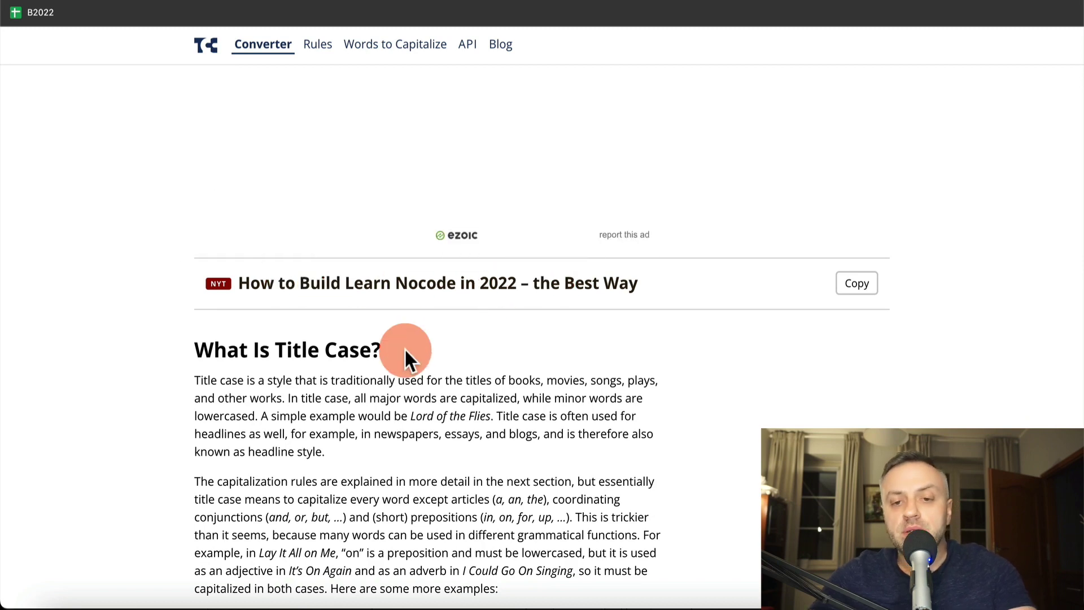
scroll(404, 358, "up", 12)
scroll(266, 322, "down", 1)
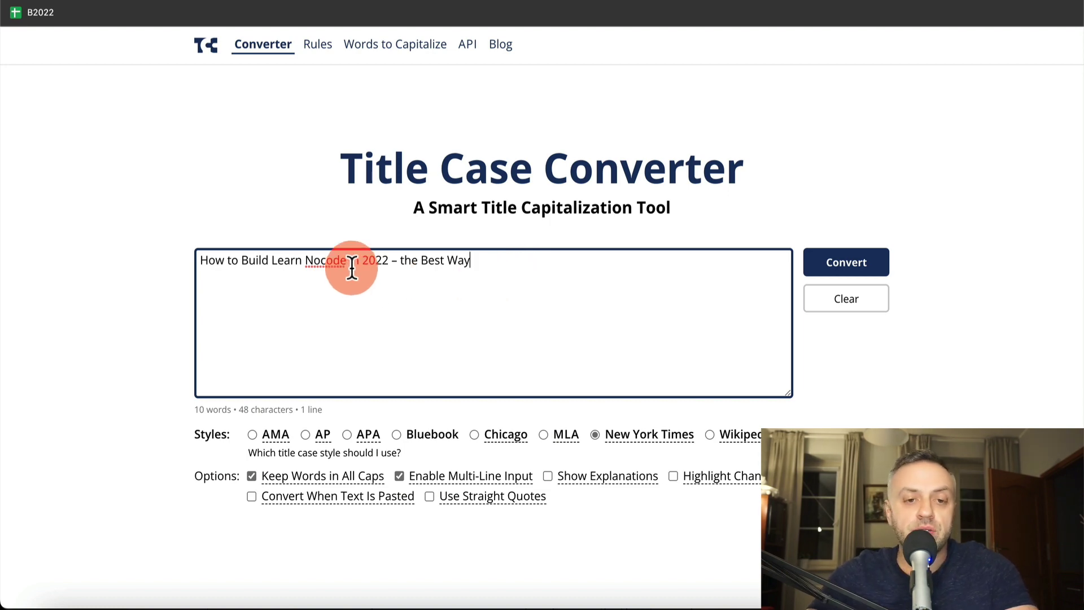
scroll(133, 354, "down", 10)
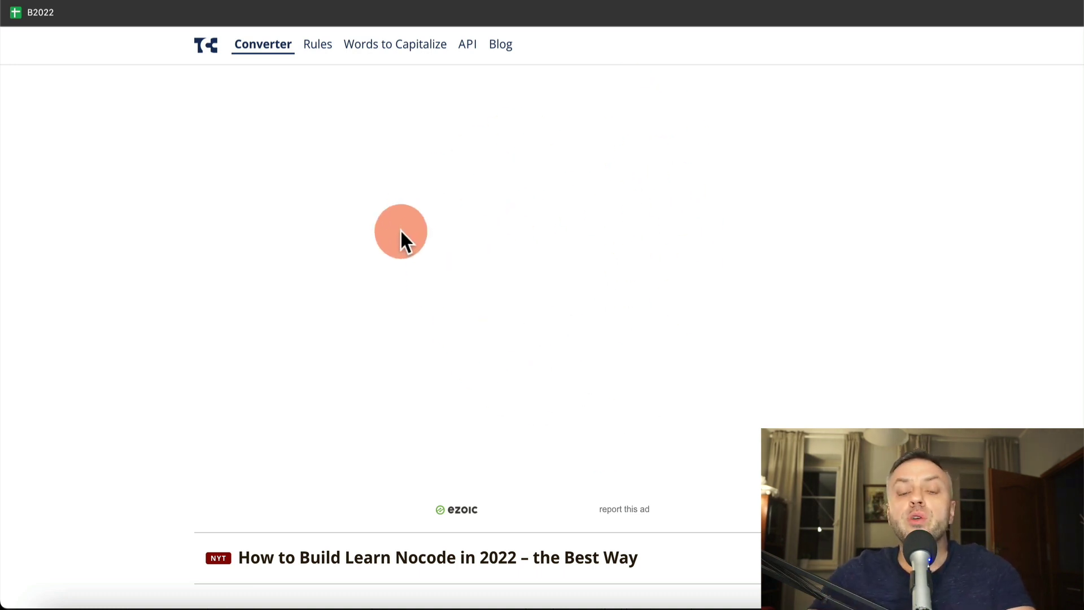
scroll(271, 252, "down", 5)
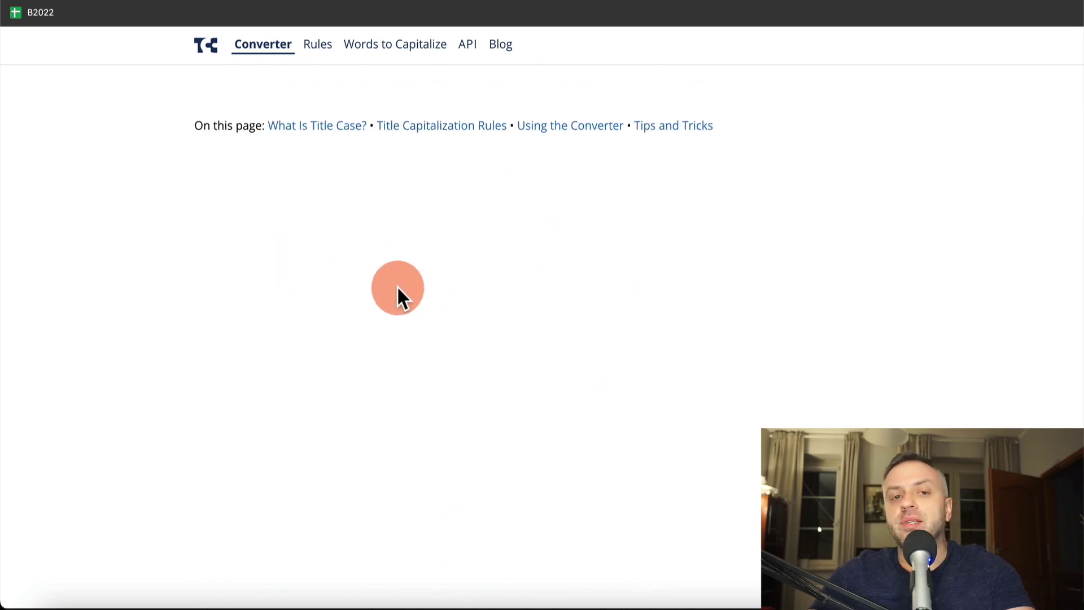
scroll(89, 390, "up", 5)
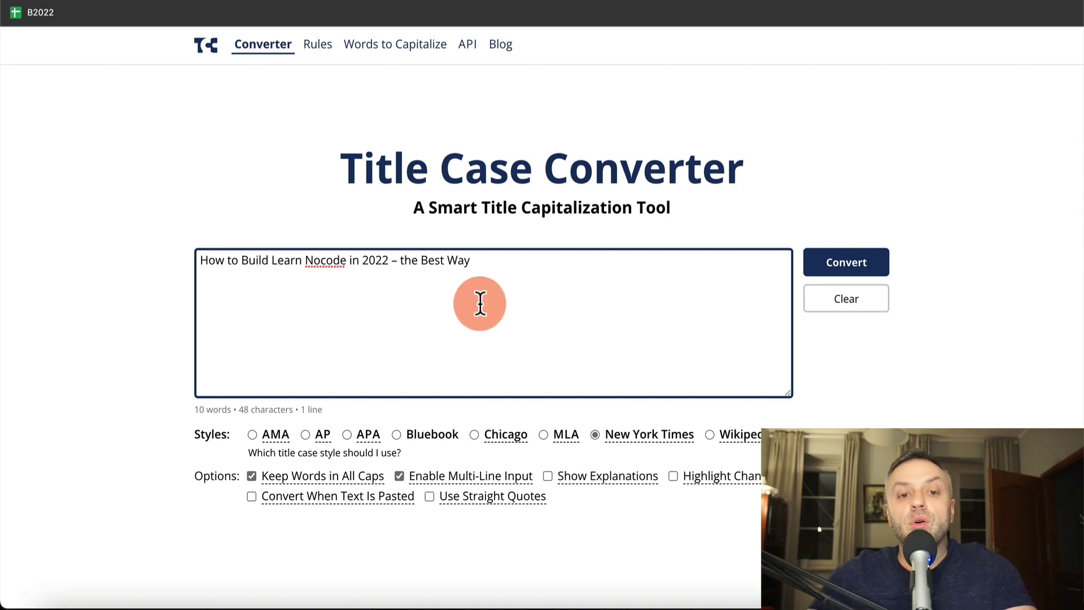
Switch to the MVP Version 0.00001 sketch and place a duplicate of the "Purpose Statement" text directly below the original
left_click(136, 374)
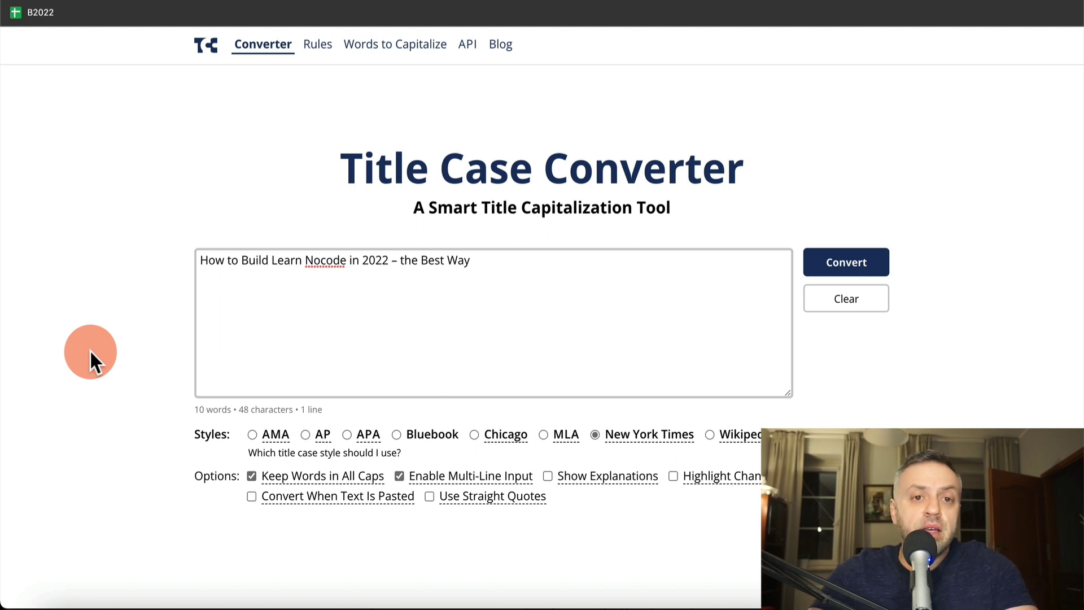
left_click(91, 393)
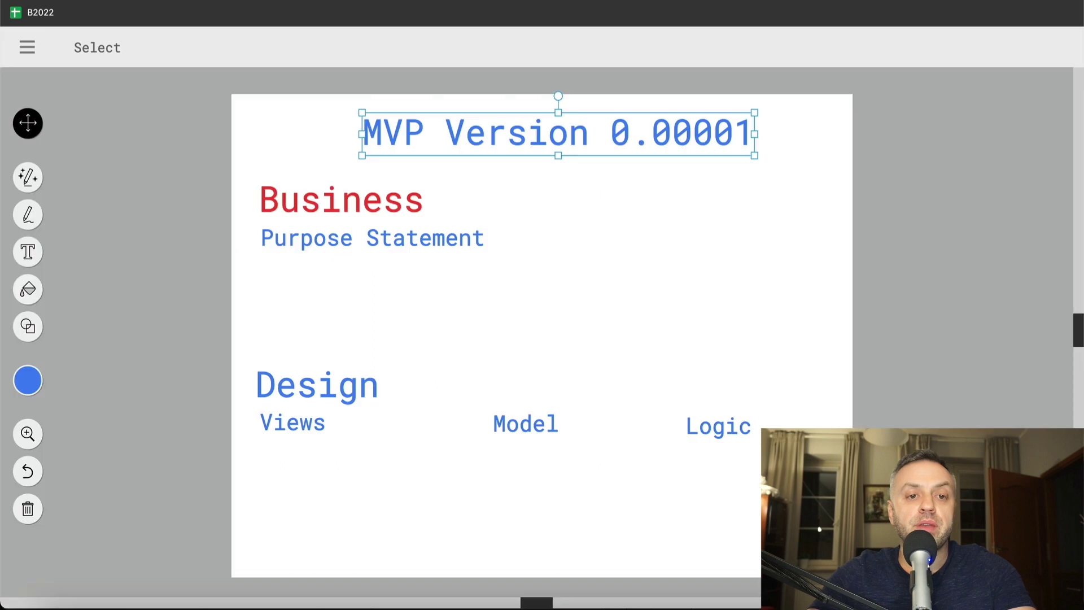
left_click(290, 219)
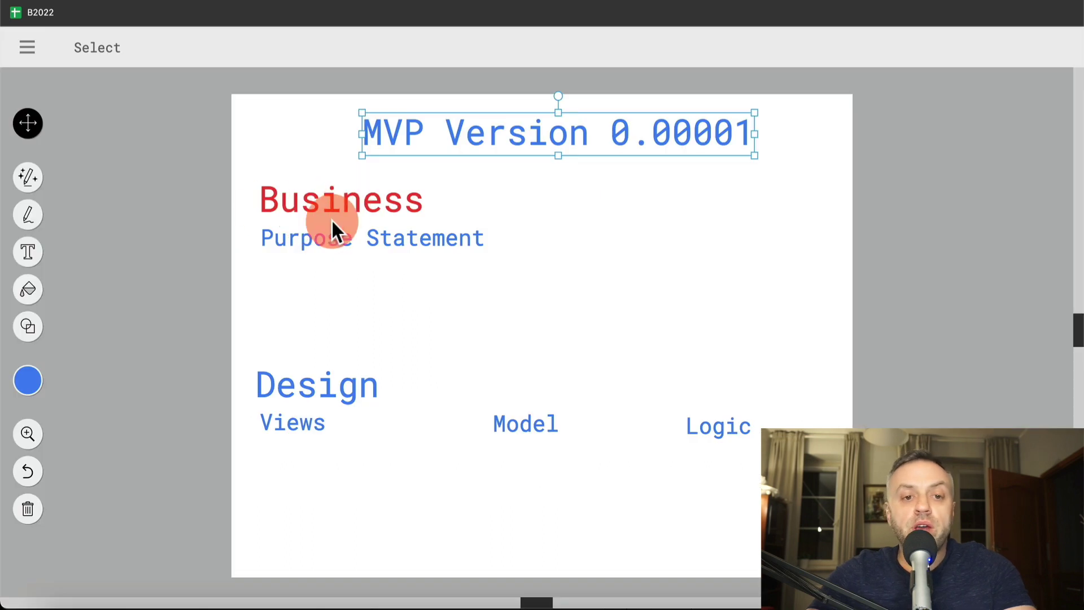
left_click(283, 238)
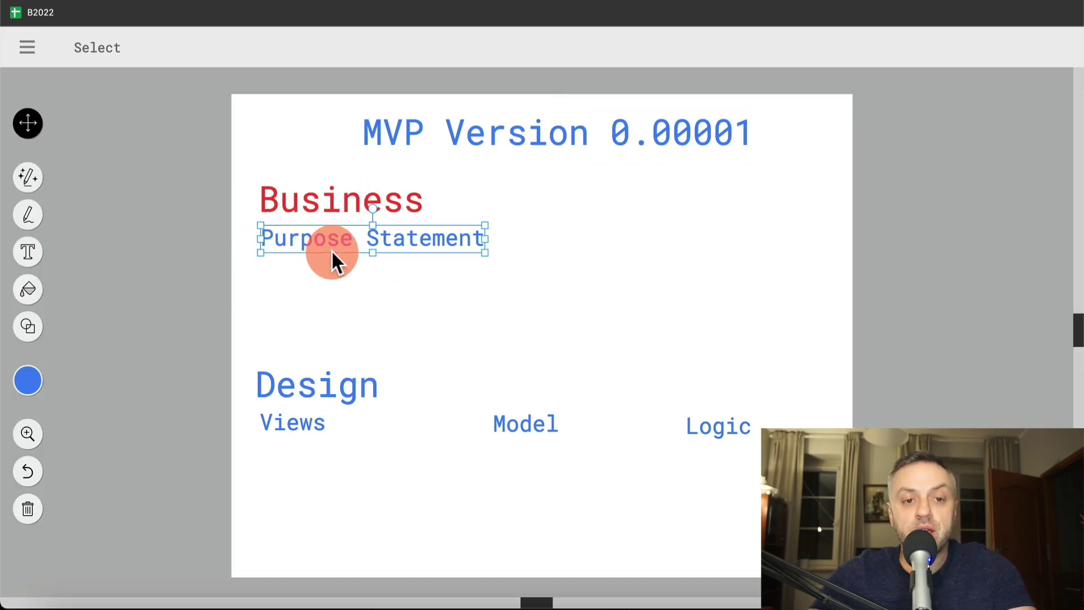
mouse_move(351, 247)
left_mouse_down()
mouse_move(361, 257)
mouse_move(348, 263)
left_mouse_up()
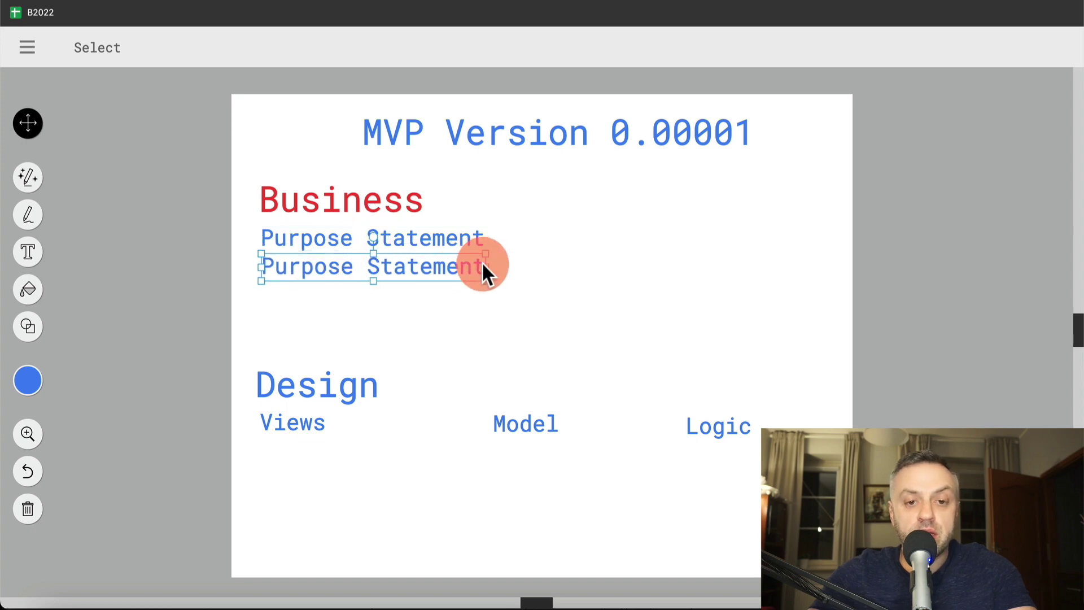
Shrink the duplicated text under "Purpose Statement" and replace its wording with "Capitalize the text"
left_click_drag(485, 267, 389, 263)
double_click(391, 265)
key("ctrl+a")
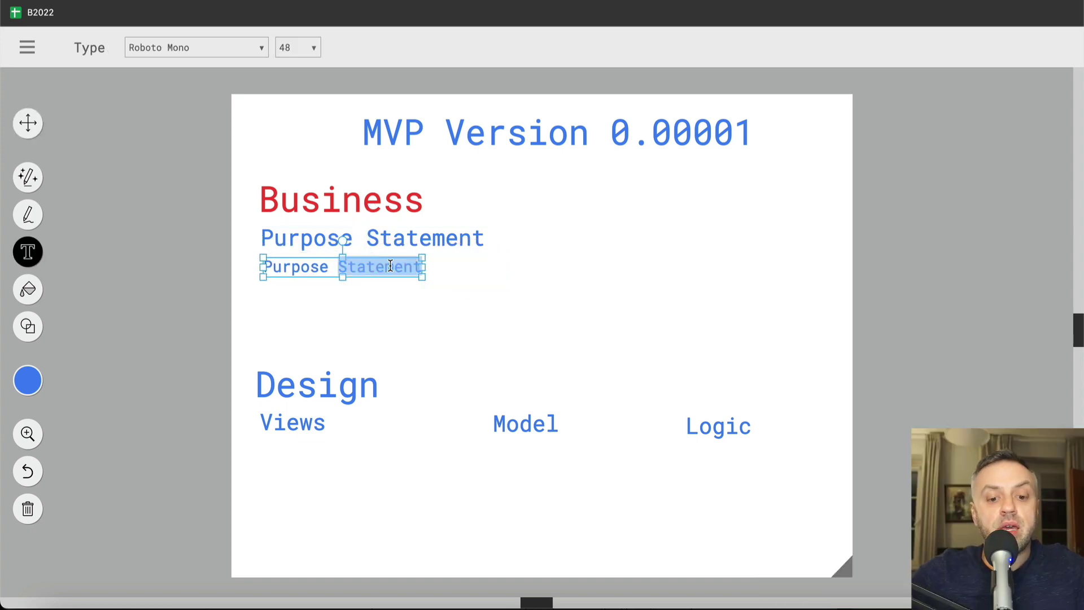
type("Capitalize the text")
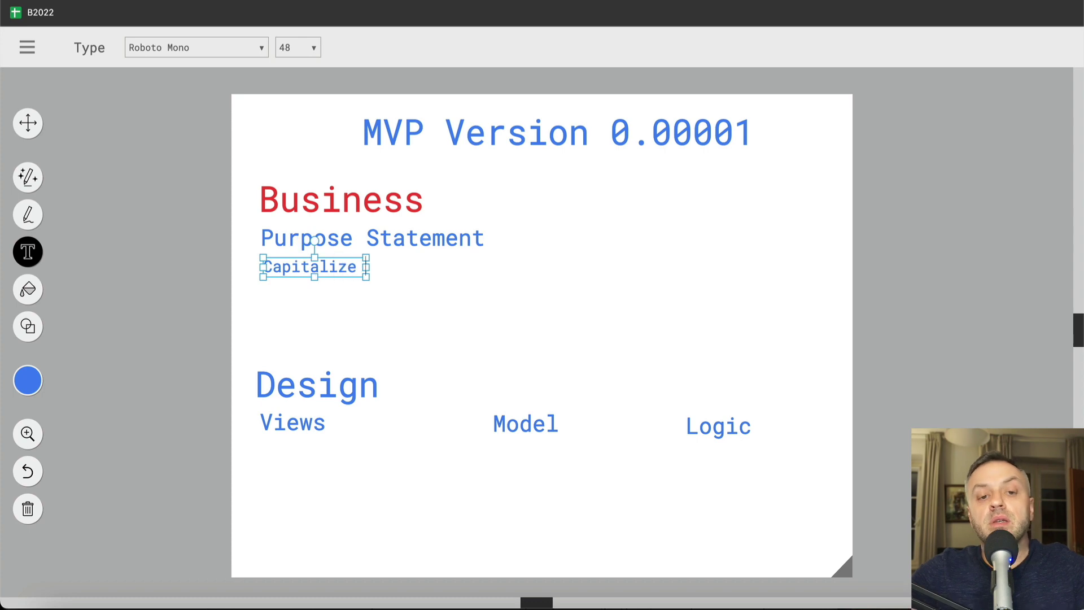
left_click(463, 333)
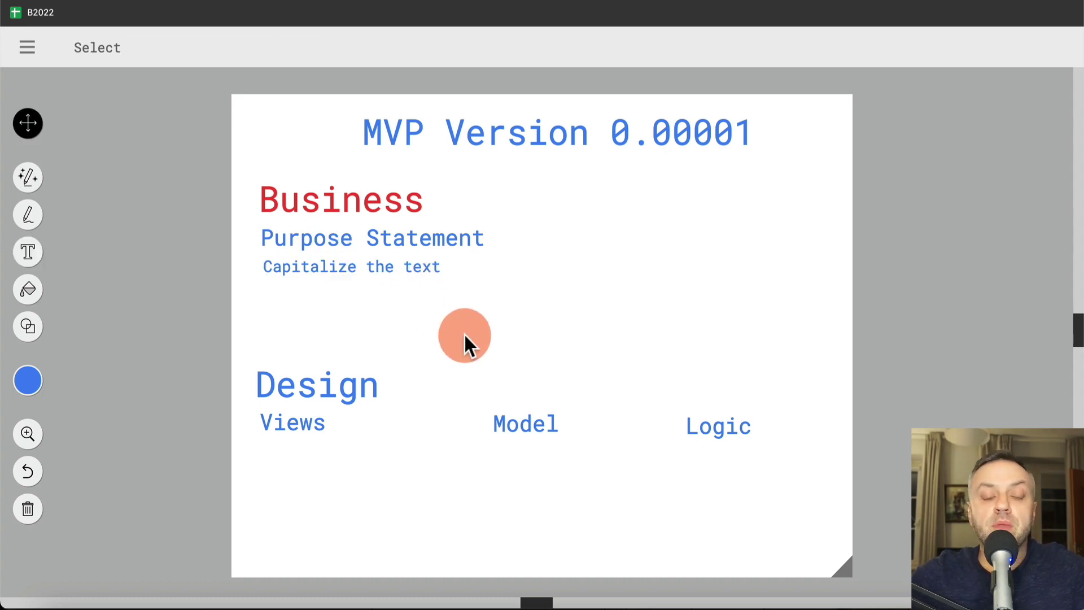
Shift the "Capitalize the text" line slightly leftward under "Purpose Statement" and deselect it
left_click(359, 263)
left_click_drag(359, 263, 354, 264)
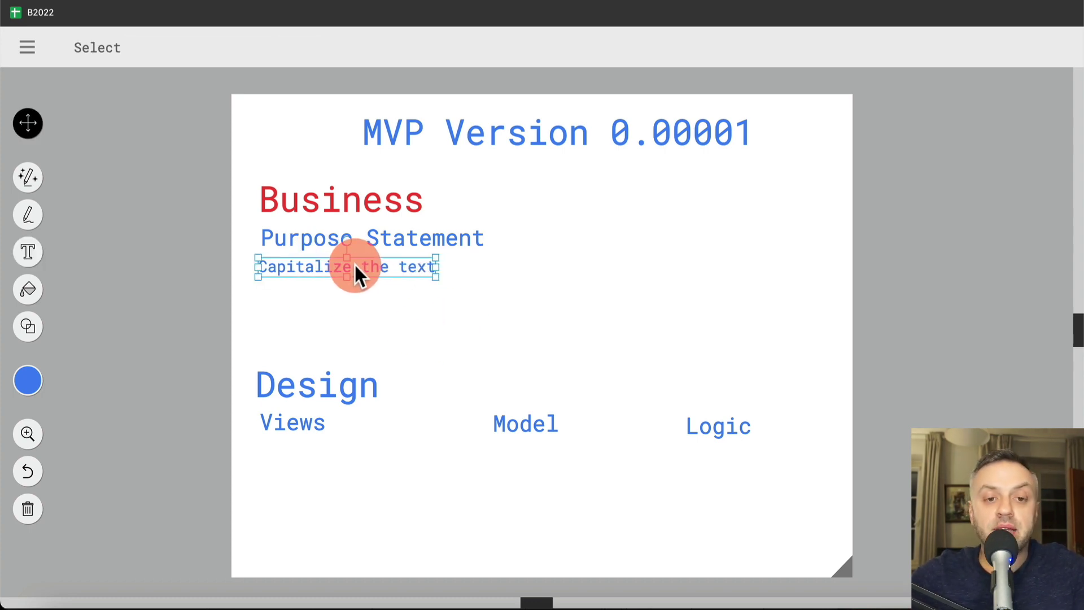
left_click(353, 303)
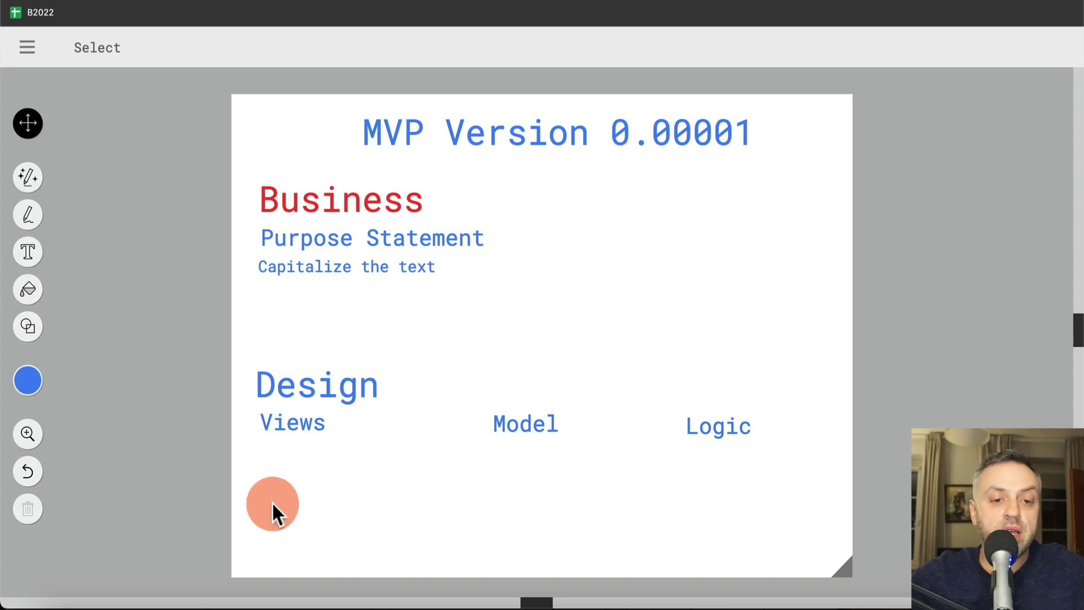